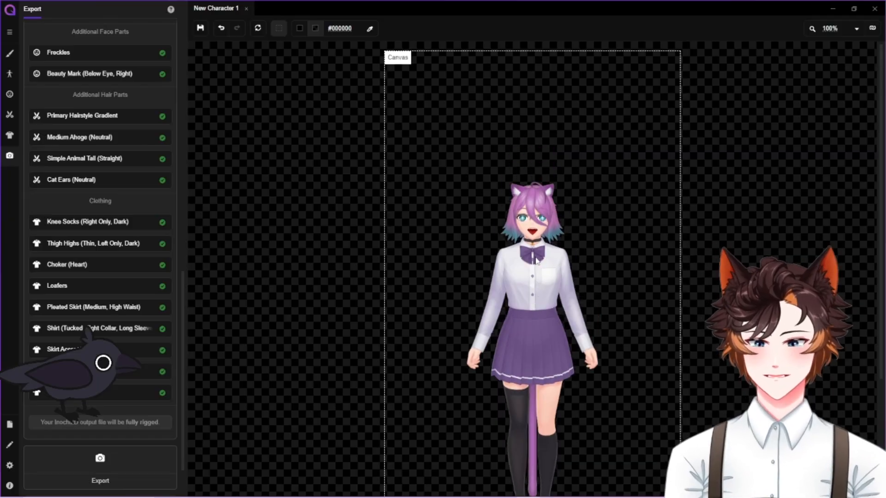
scroll(536, 261, down, 4)
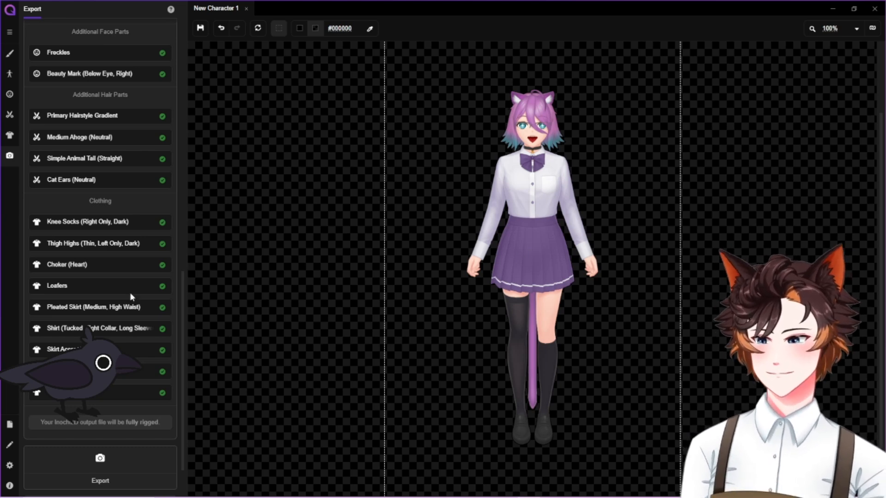
scroll(129, 292, up, 7)
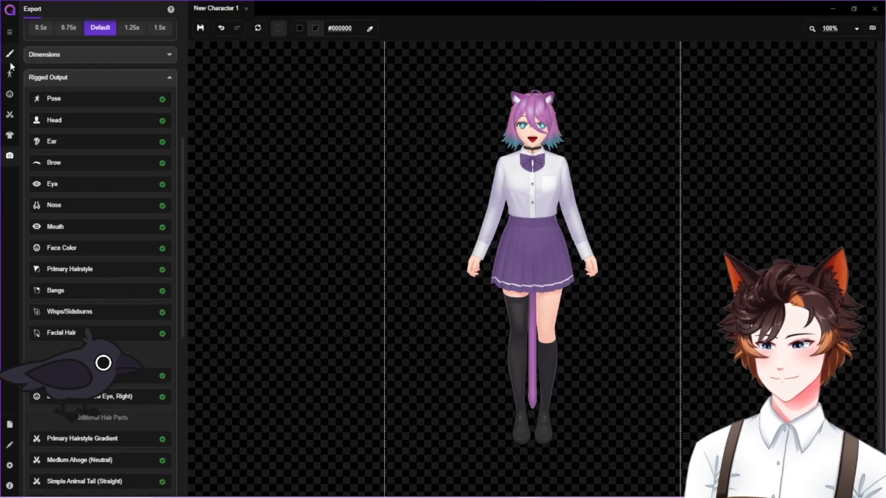
click(9, 74)
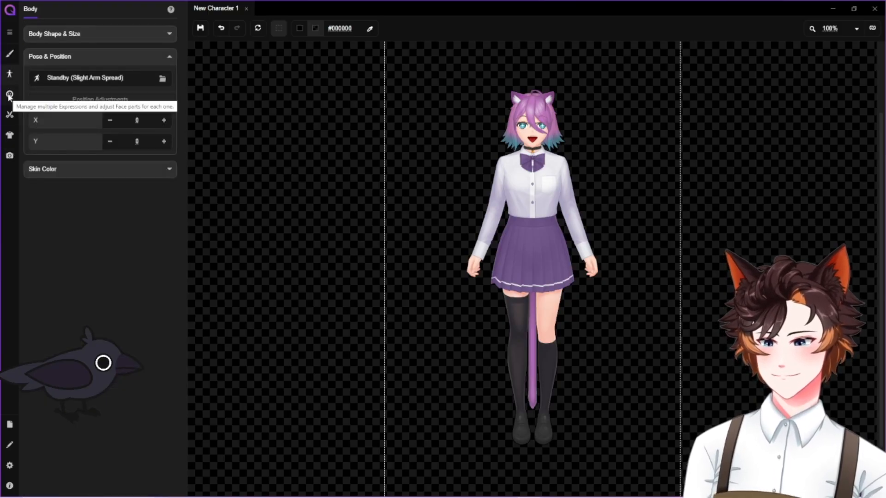
Change the character's eyes to the Upward Slant (Inochi2D, Alternative) style from the eye library
click(10, 95)
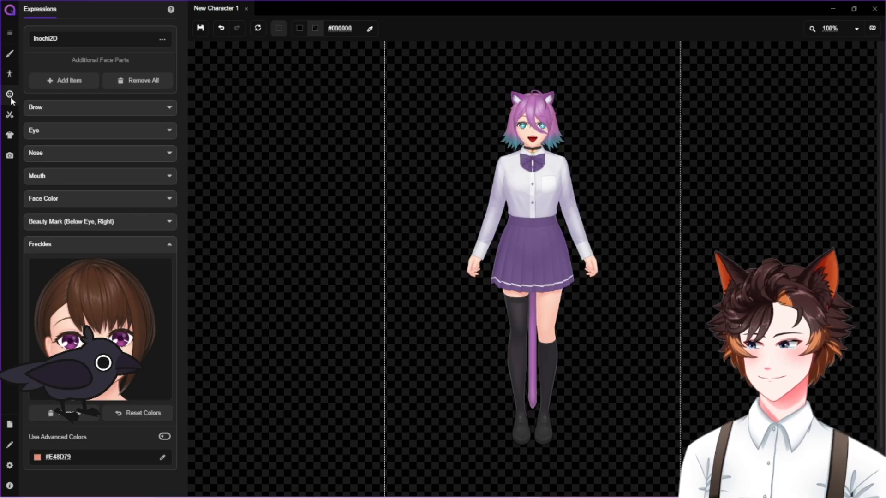
click(76, 138)
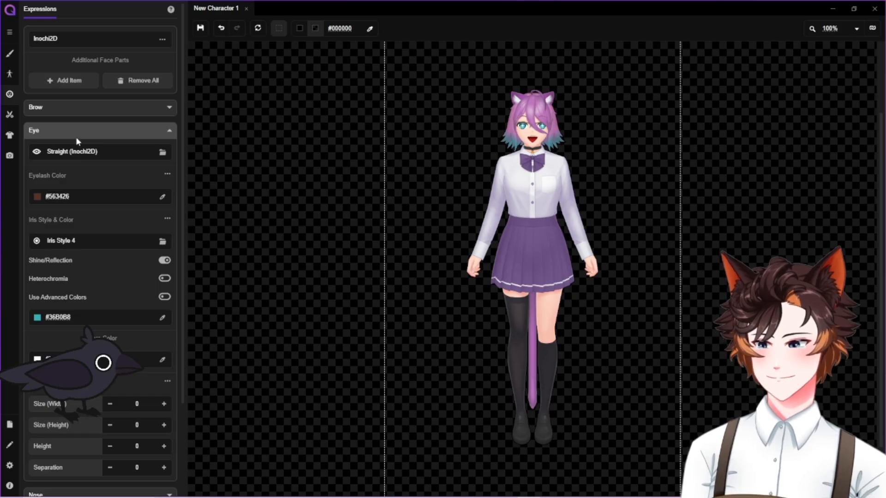
click(164, 154)
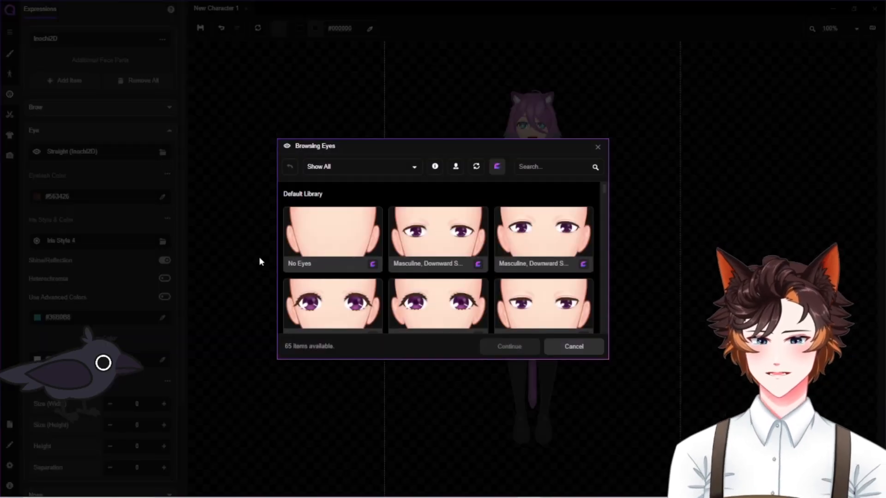
scroll(445, 292, down, 3)
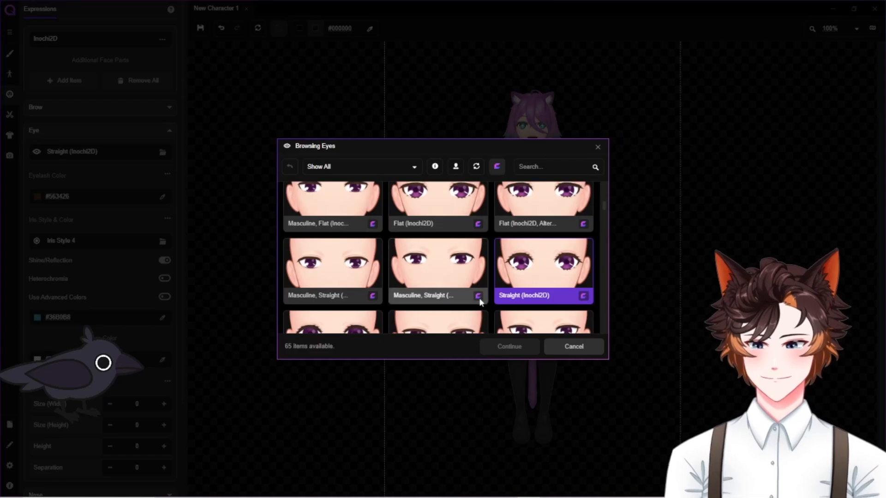
scroll(478, 298, down, 2)
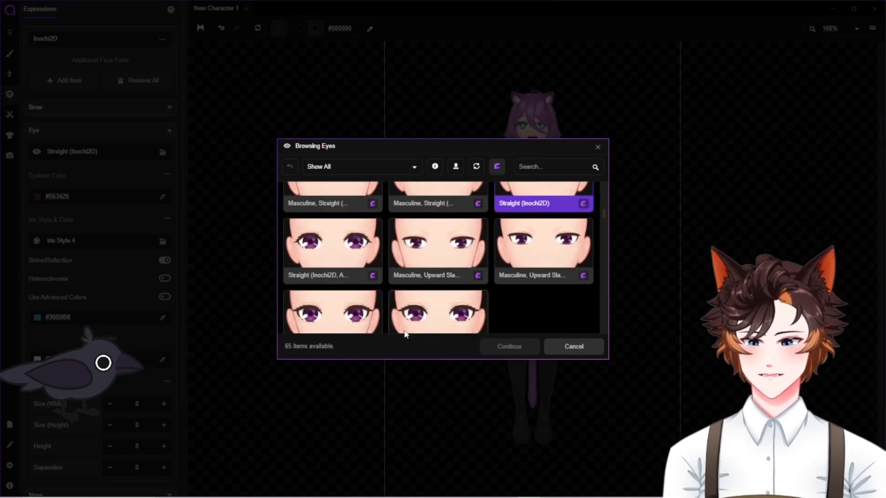
click(415, 318)
click(509, 346)
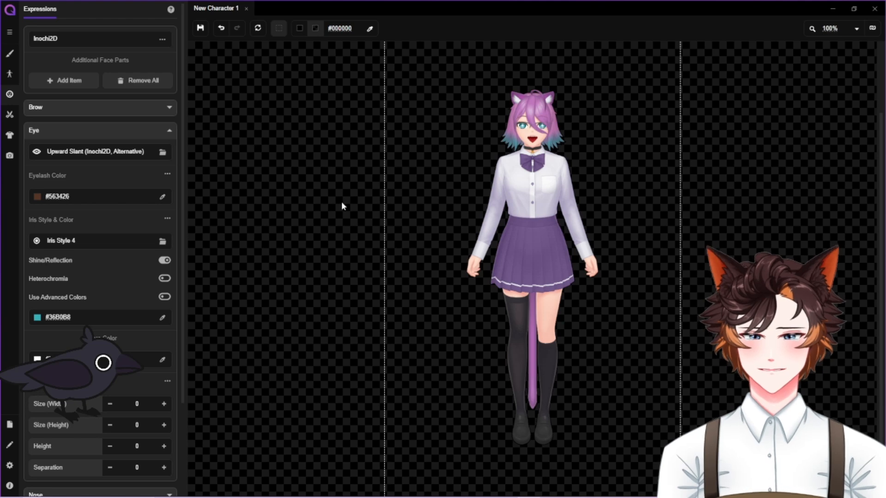
Zoom the canvas to 200% and examine the character's face with the new eyes
click(855, 29)
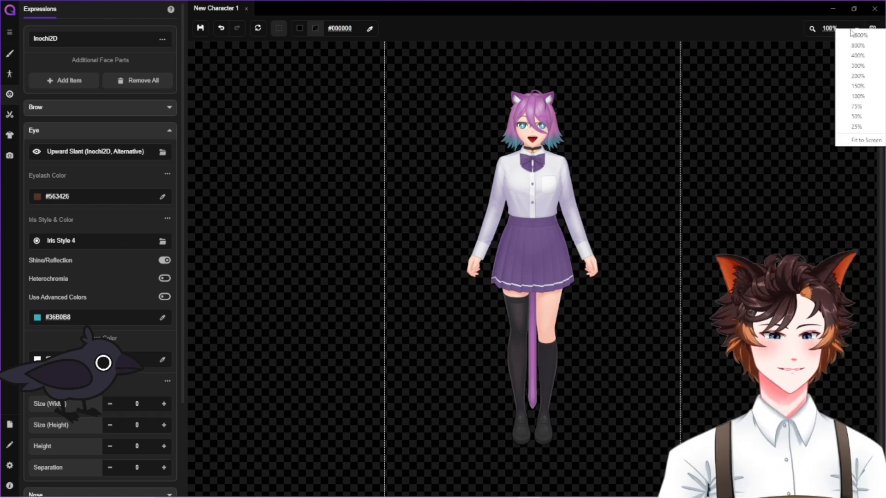
click(857, 75)
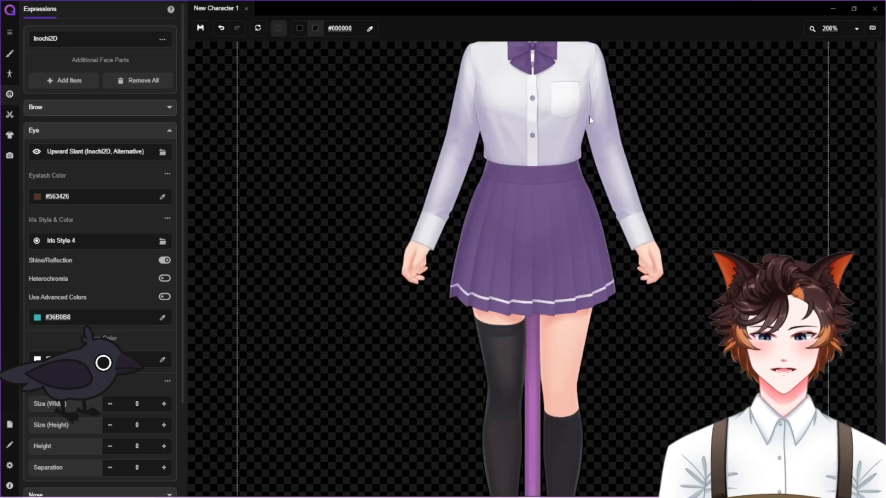
scroll(603, 236, up, 5)
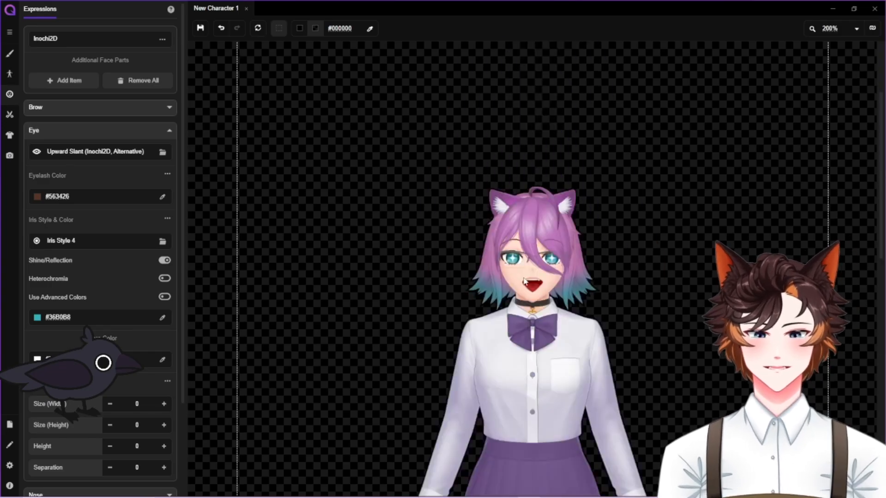
scroll(524, 295, down, 1)
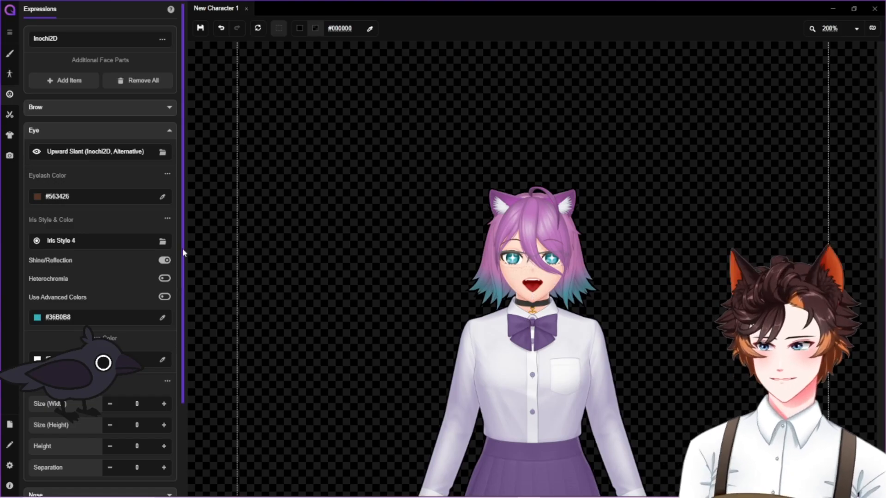
Change the character's nose to Nose E from the nose library
scroll(125, 281, down, 2)
scroll(121, 263, down, 1)
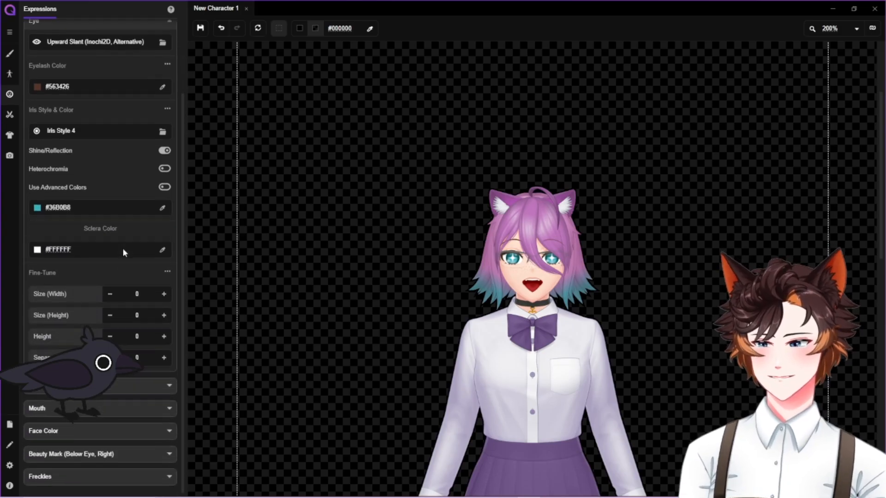
click(131, 386)
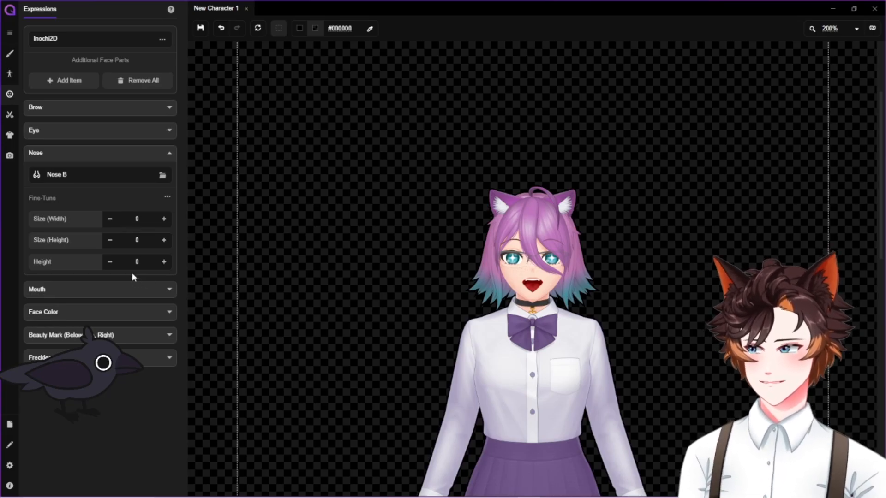
click(163, 176)
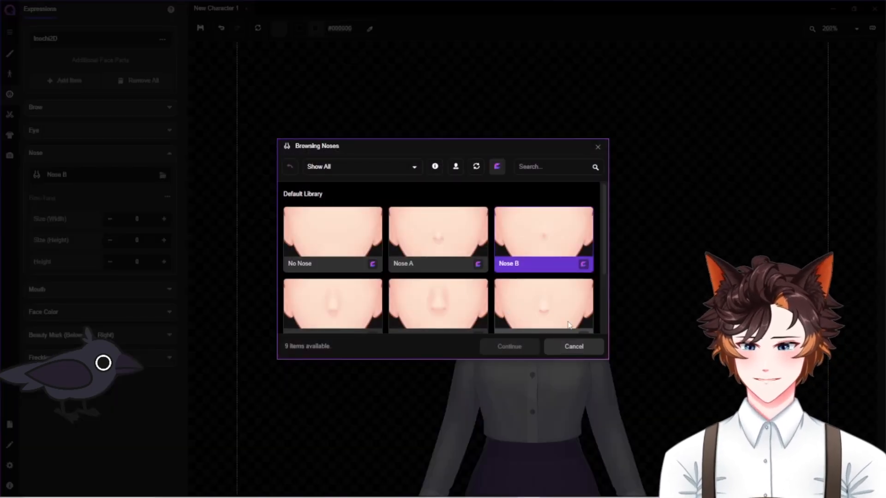
click(558, 316)
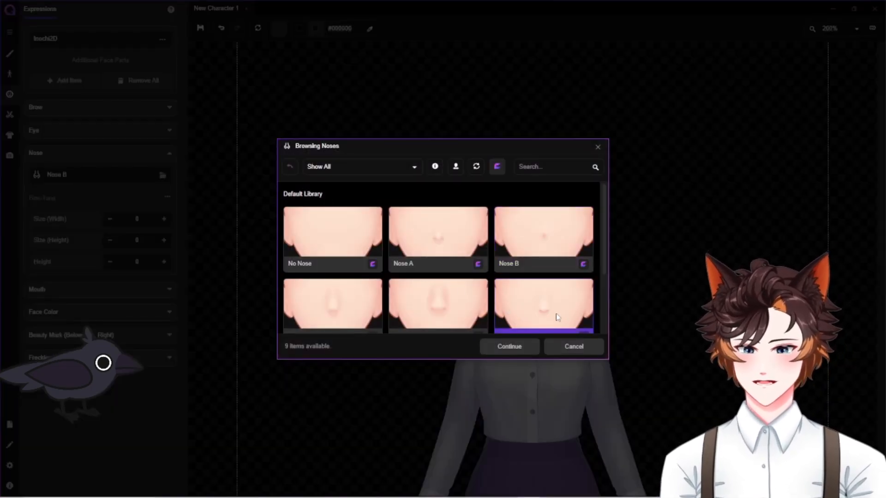
click(521, 352)
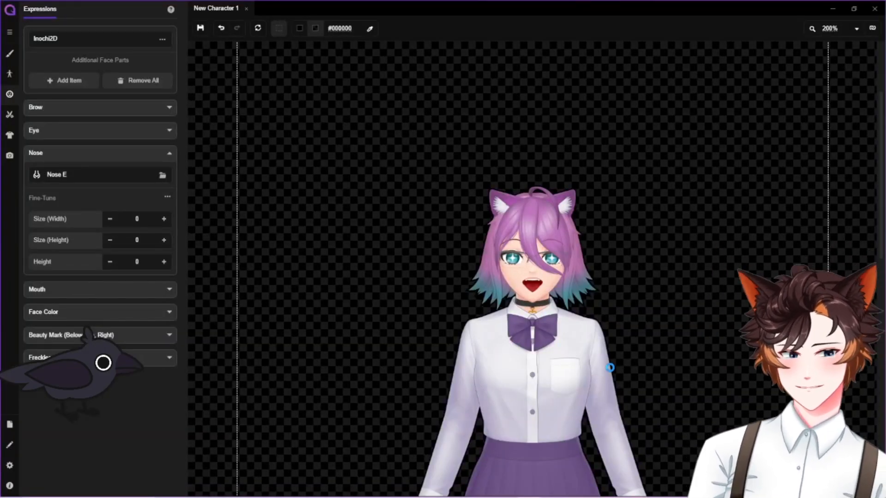
Compare the available noses and change the character's nose to Nose A
click(163, 175)
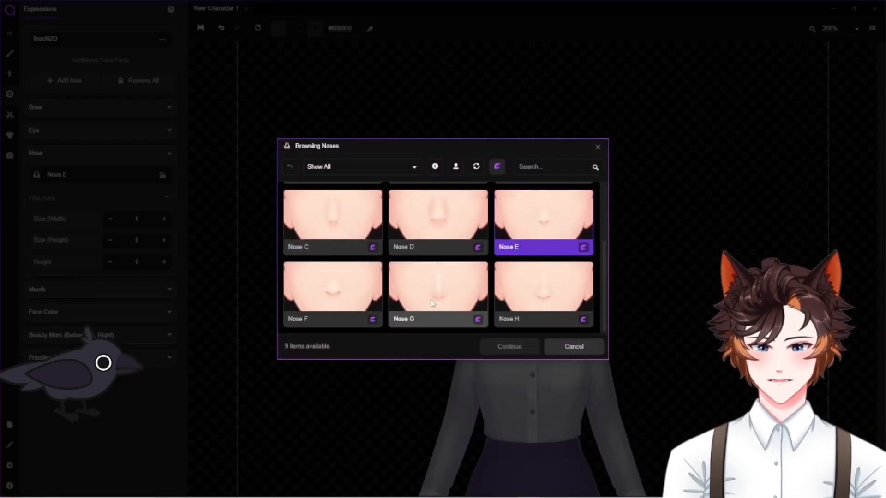
scroll(432, 303, up, 3)
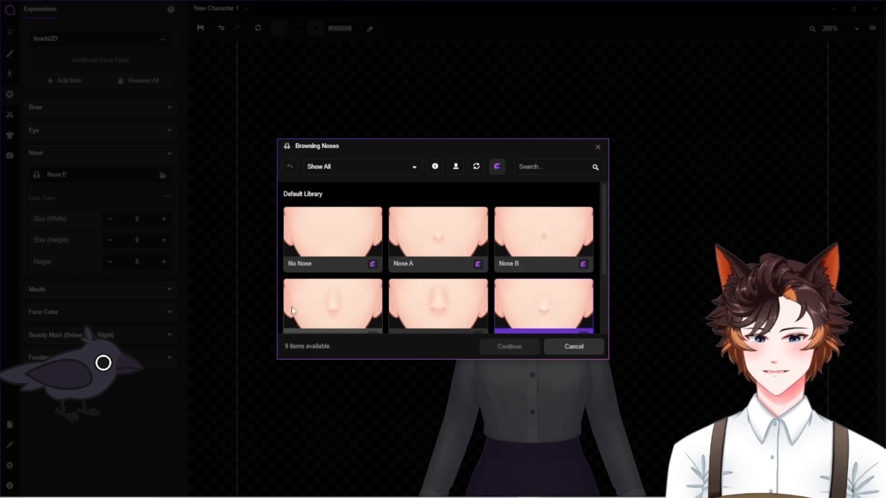
scroll(461, 240, down, 1)
scroll(457, 237, up, 1)
click(471, 260)
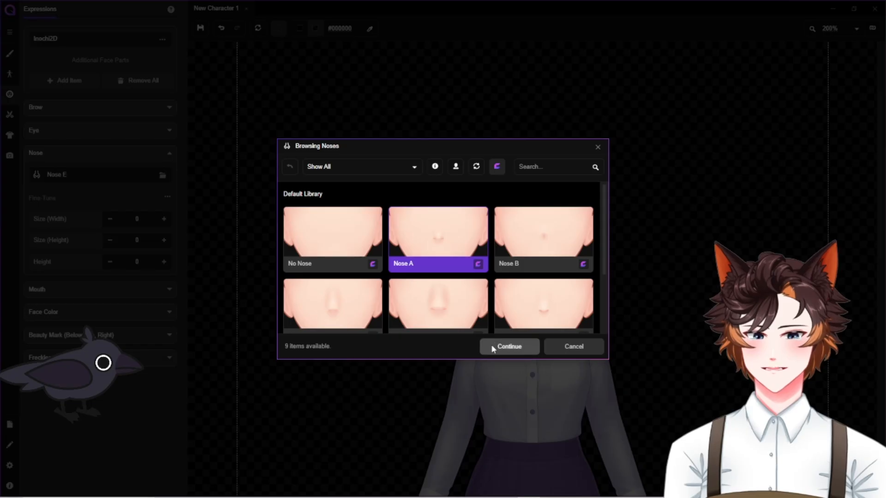
click(507, 346)
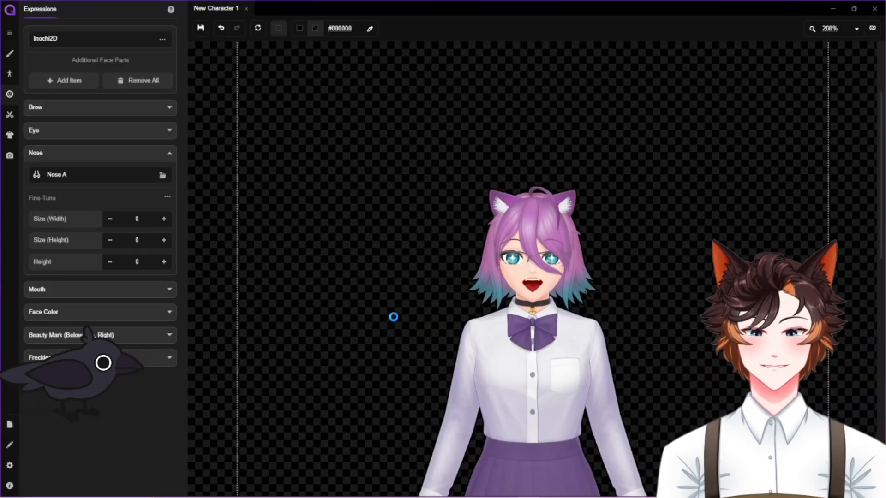
scroll(411, 317, down, 3)
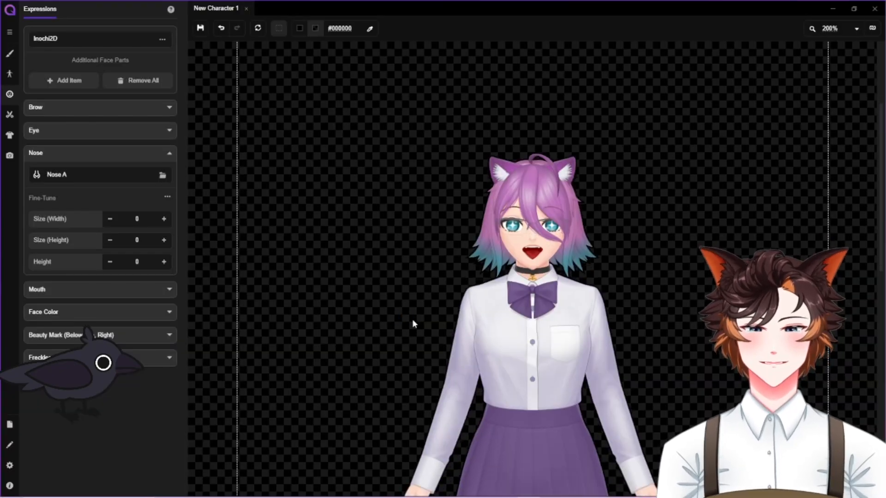
scroll(432, 322, up, 2)
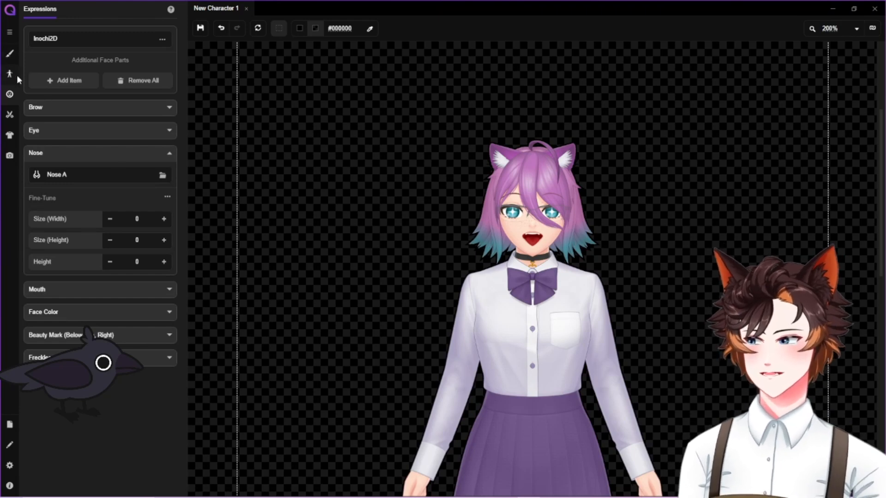
Search the additional hair parts for "gra" and add the Bangs/Wisps Gradient to the hairstyle
click(9, 115)
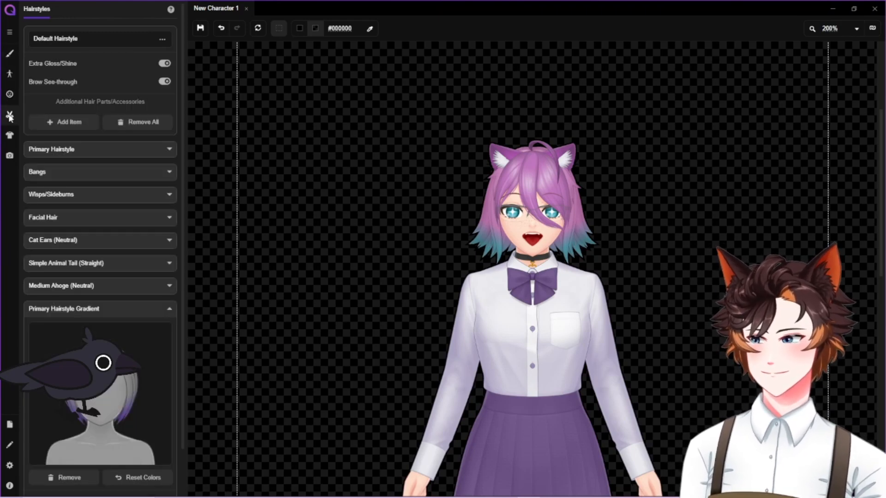
scroll(141, 204, down, 2)
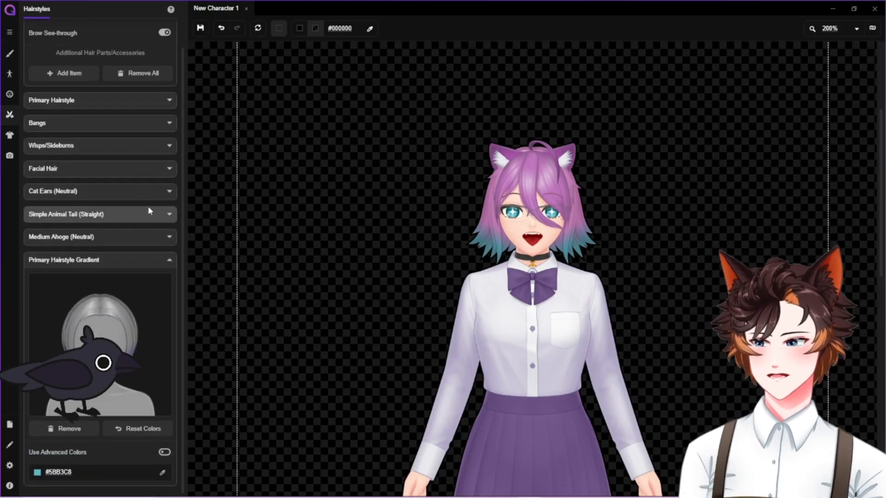
scroll(148, 206, up, 2)
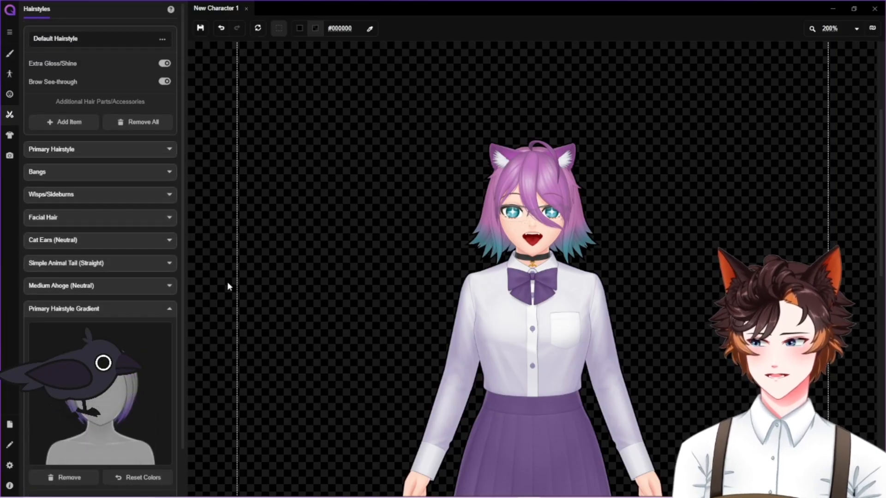
click(71, 123)
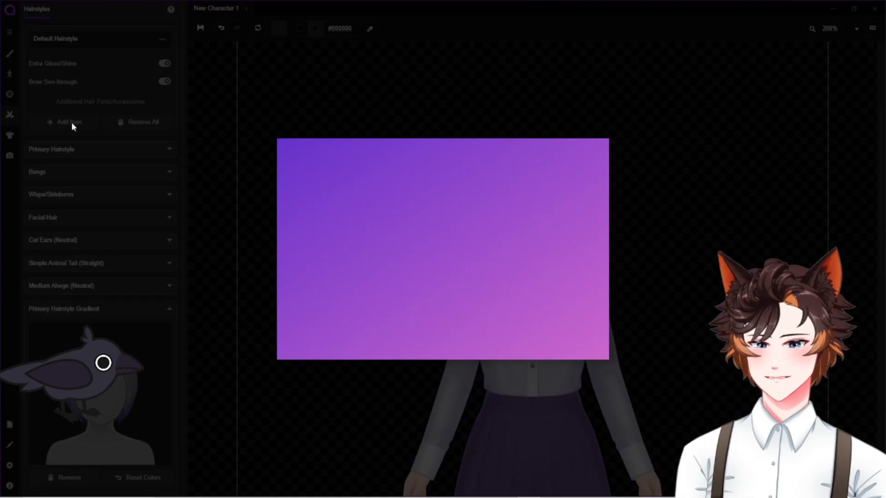
scroll(452, 253, down, 4)
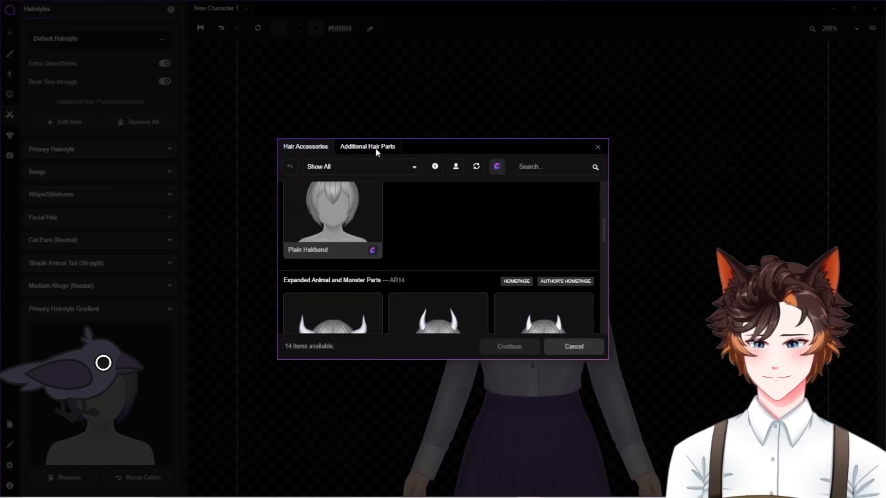
click(376, 150)
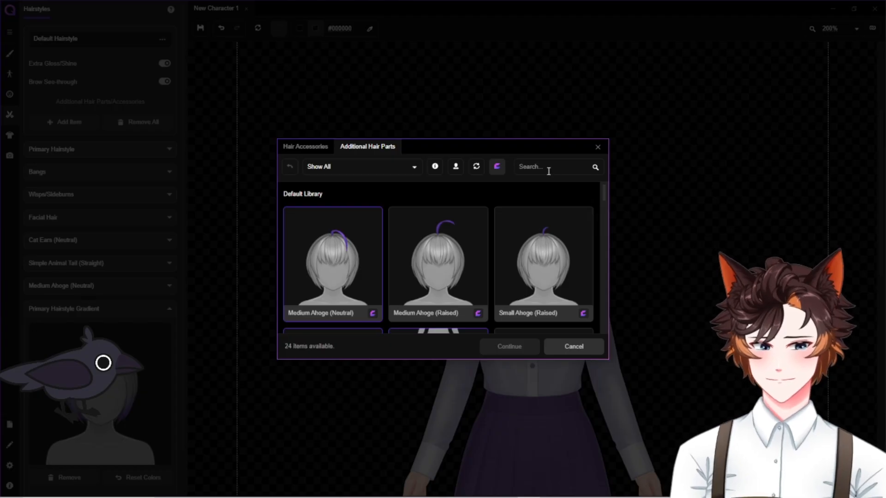
text(gra)
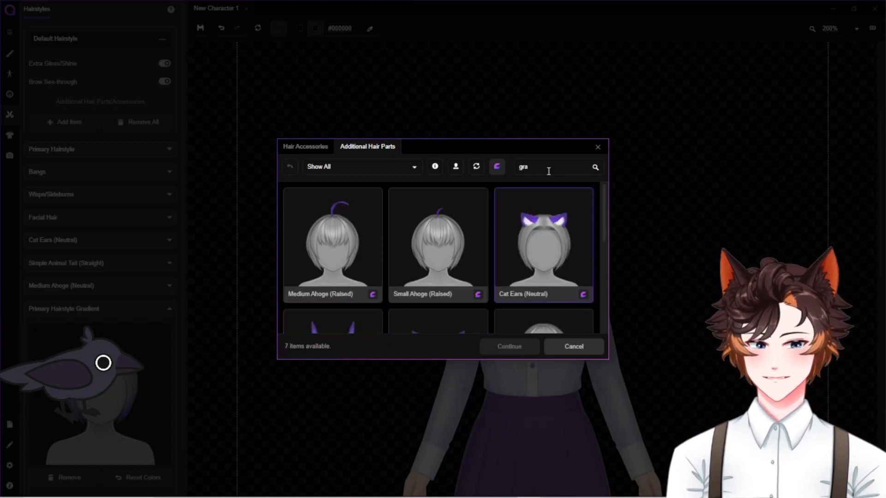
text(s)
click(340, 248)
click(509, 347)
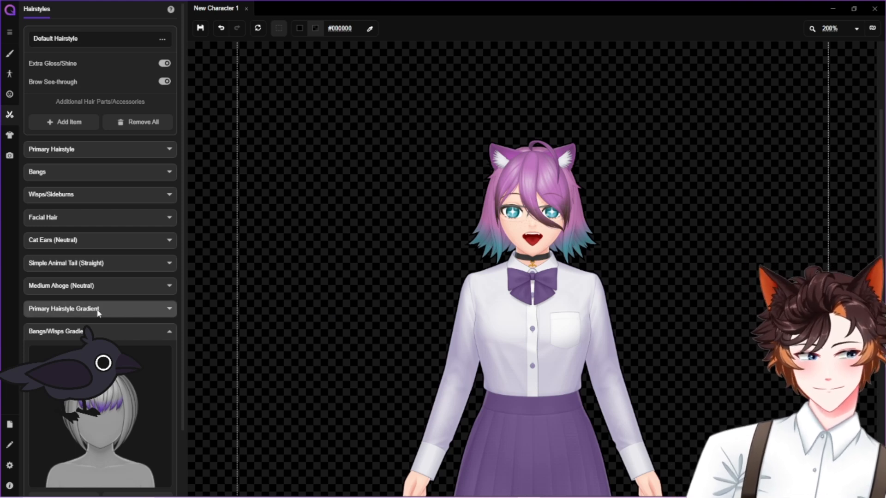
Set the Bangs/Wisps Gradient colour to the teal #4EA4B4
scroll(106, 277, down, 3)
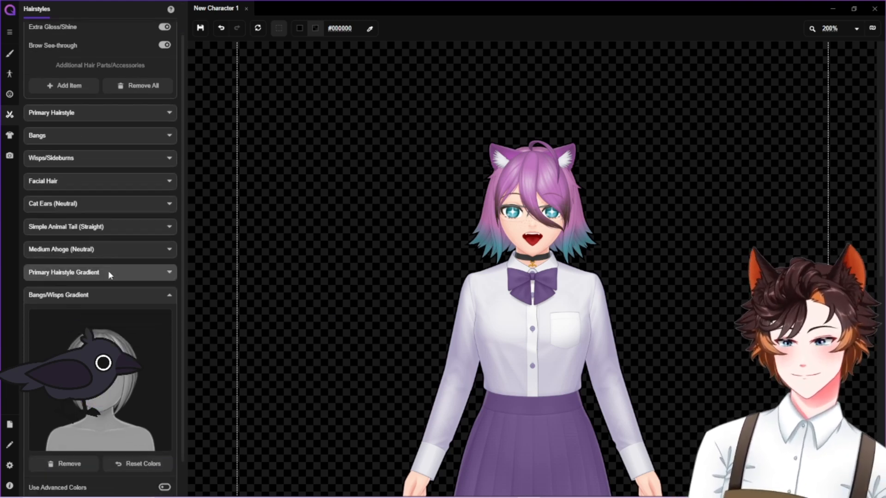
click(164, 473)
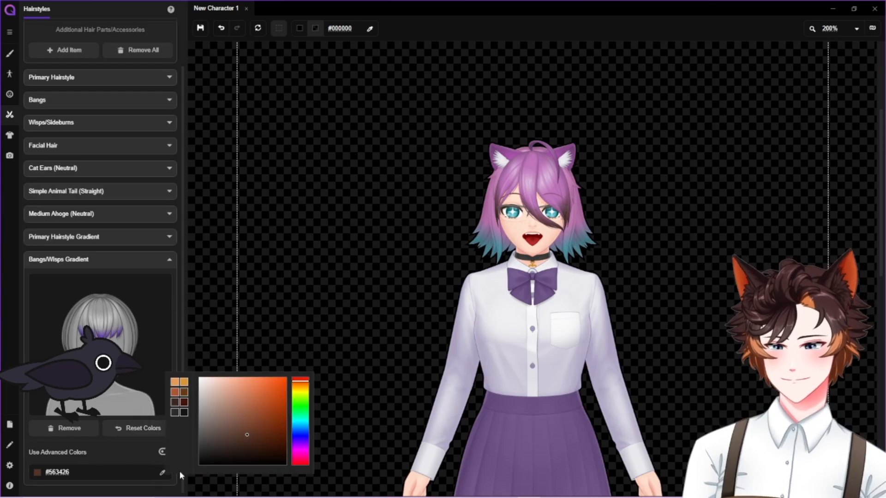
drag(300, 430, 300, 423)
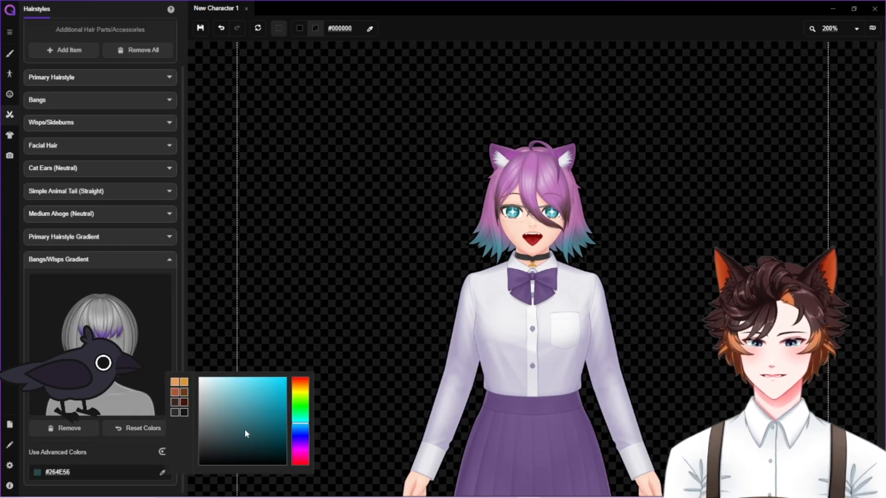
click(241, 410)
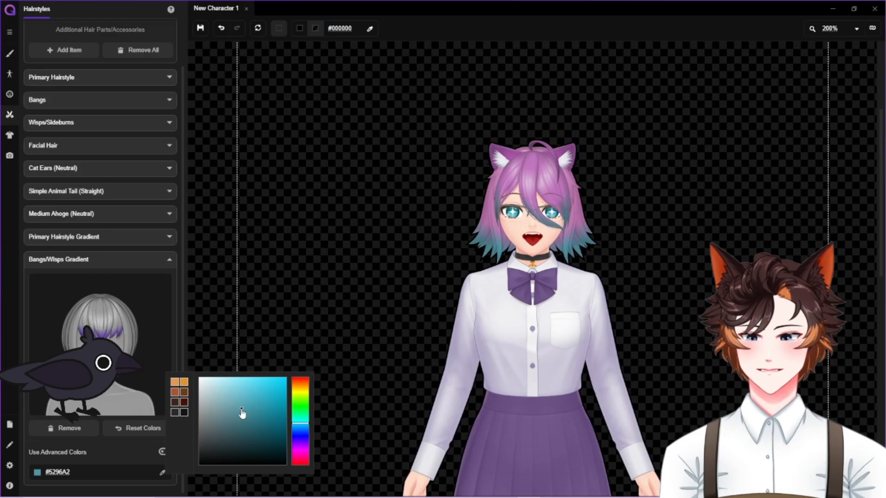
click(248, 402)
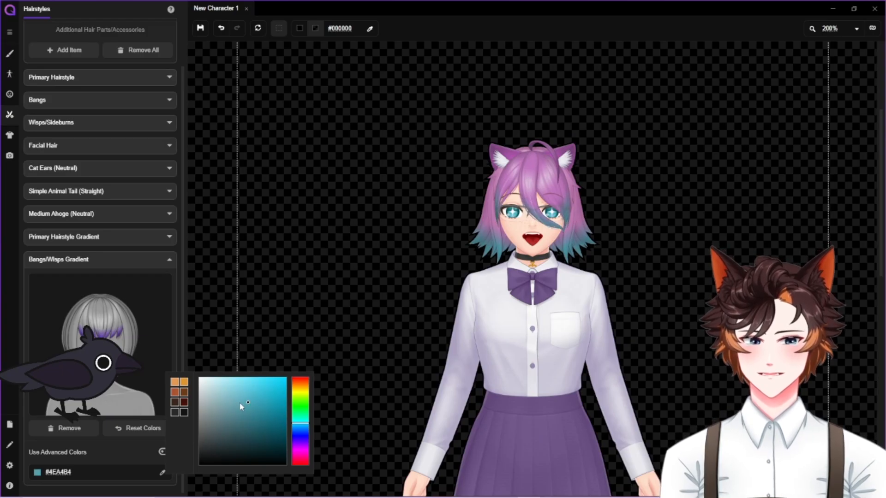
click(419, 305)
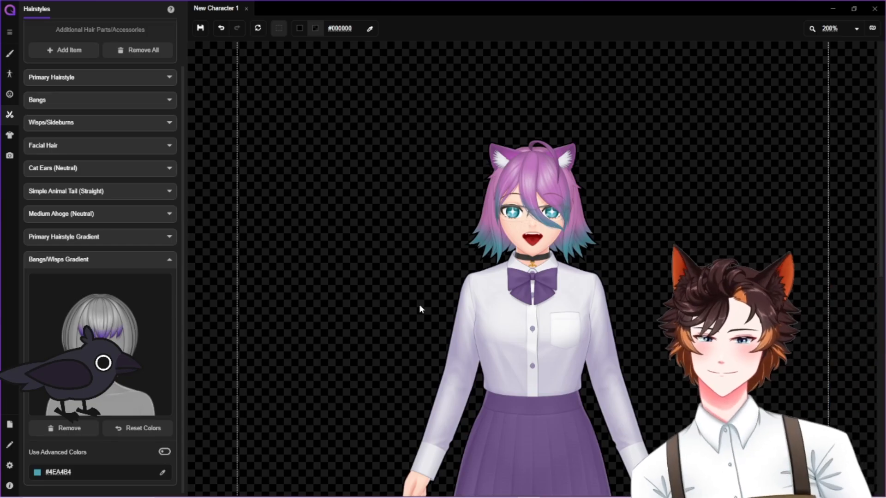
Examine the recoloured hair on the character and check the colour settings of the Cat Ears (Neutral) part
scroll(418, 303, down, 5)
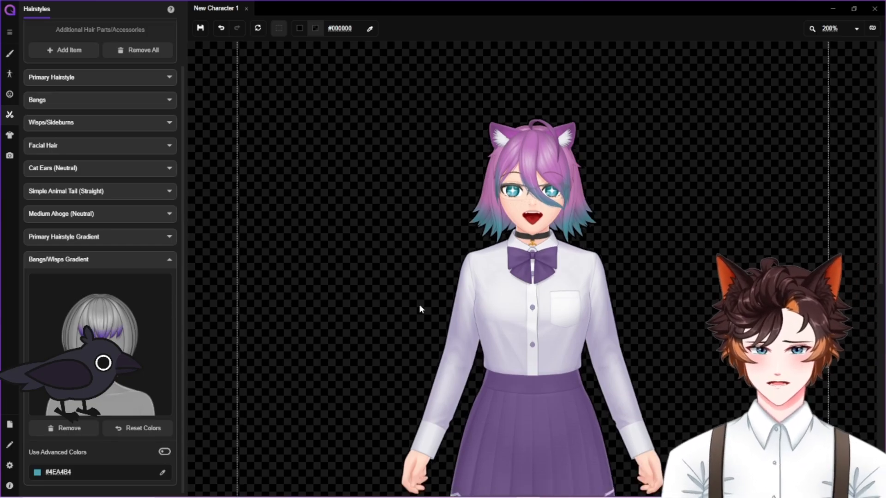
scroll(422, 303, up, 4)
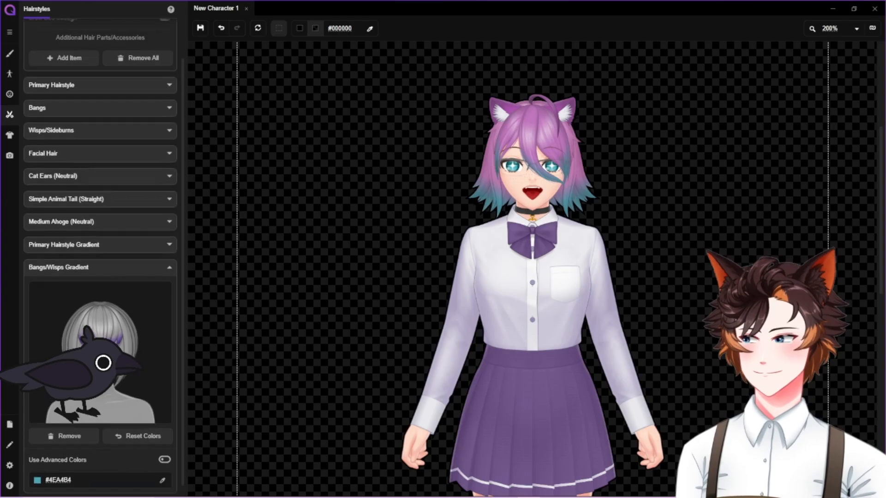
scroll(110, 300, up, 3)
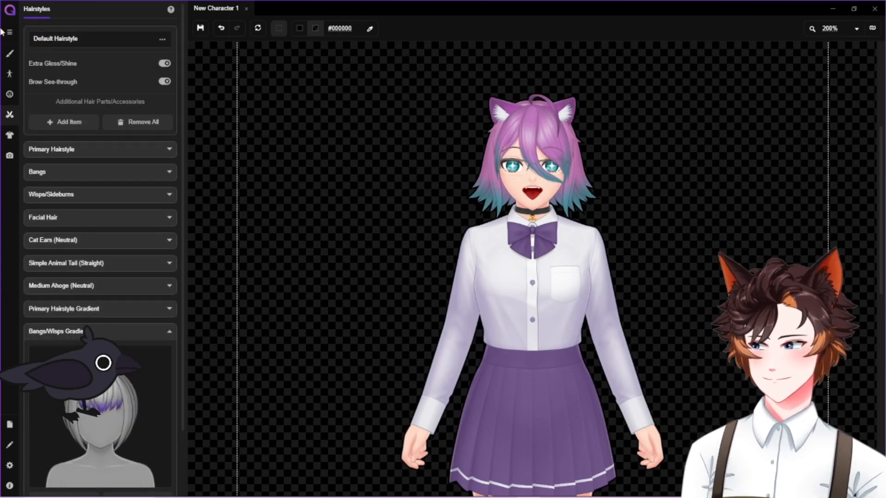
click(169, 241)
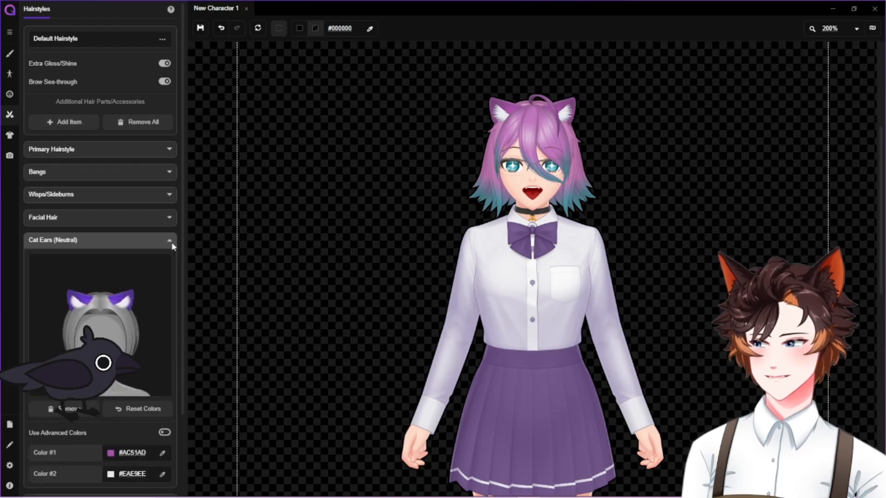
click(170, 242)
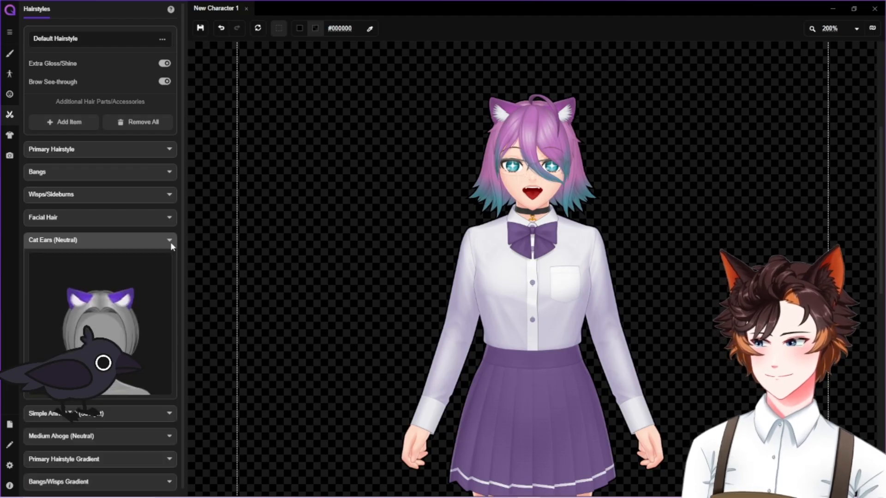
Browse the Inochi2D-compatible clothing accessories, comparing the Witch or Wizard Hats and Summer Hats collections
click(10, 136)
scroll(129, 211, down, 1)
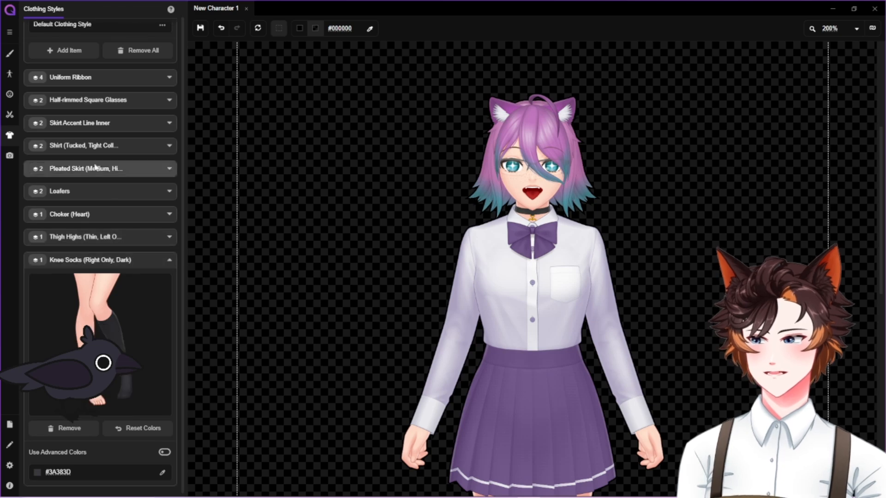
click(54, 52)
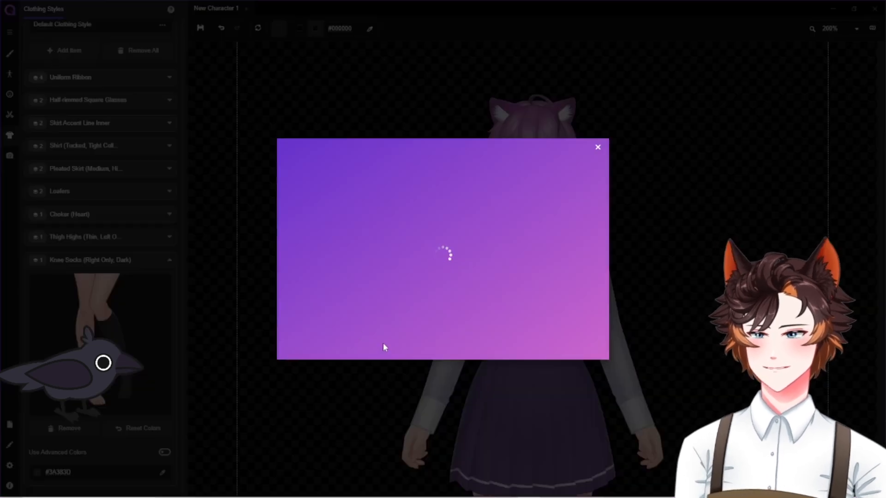
scroll(389, 277, down, 3)
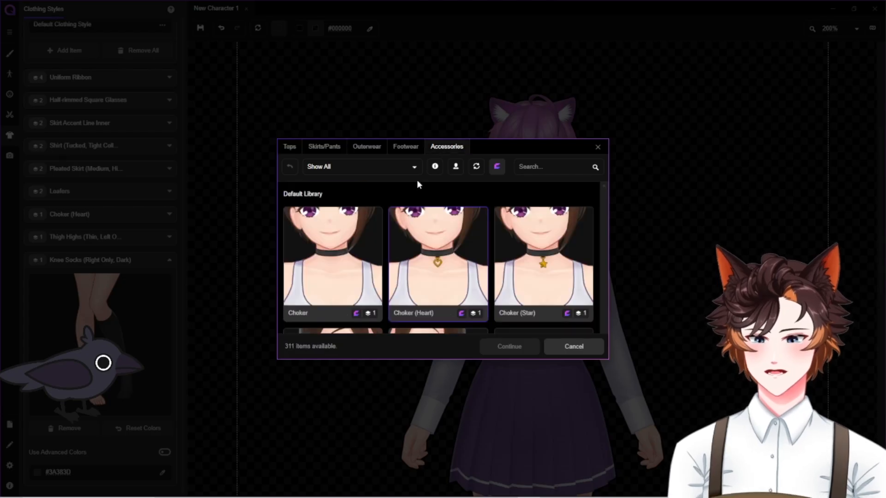
click(406, 167)
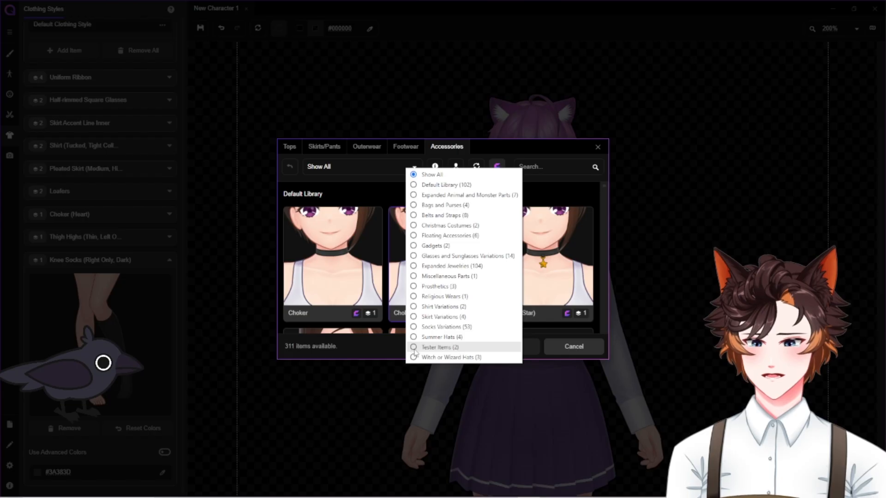
click(443, 356)
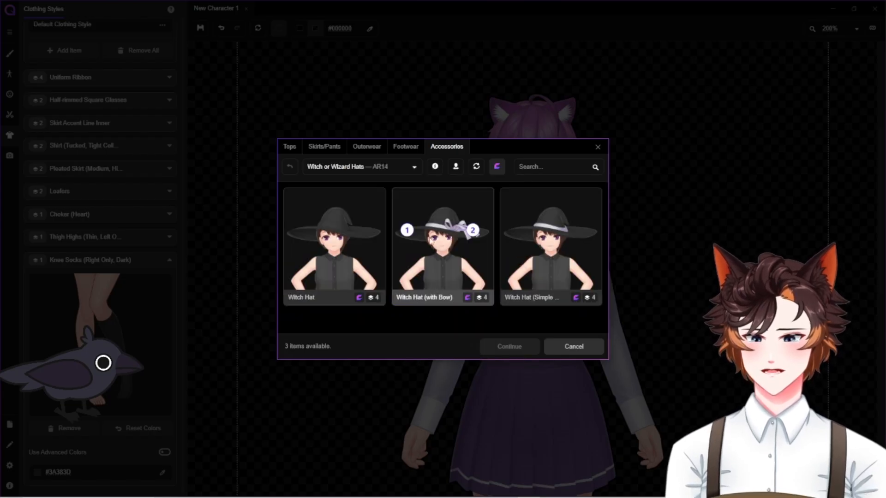
click(413, 168)
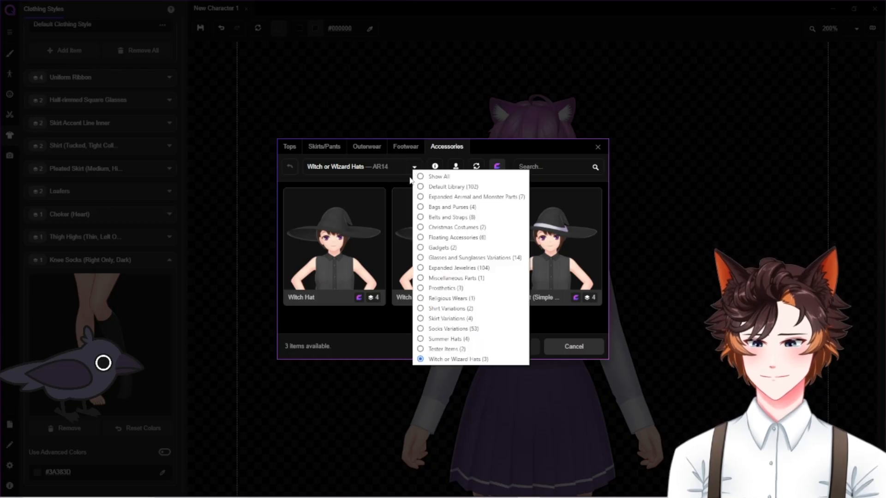
click(421, 339)
scroll(437, 304, down, 3)
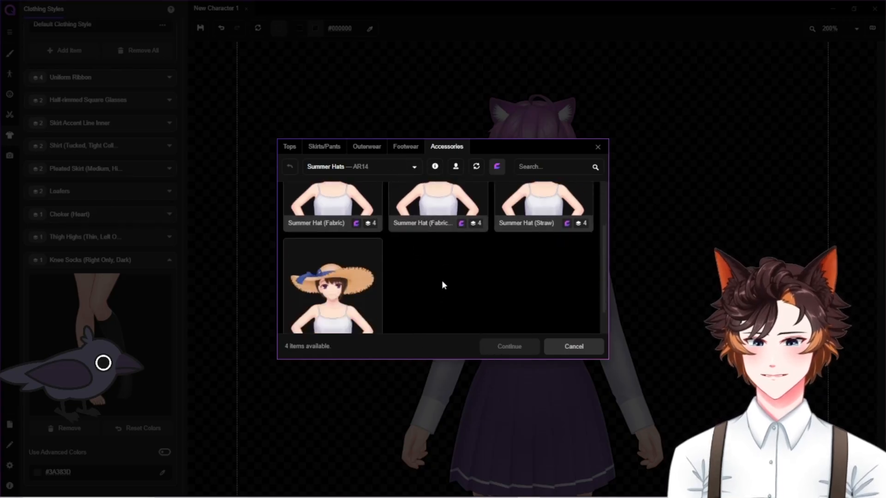
scroll(444, 268, up, 3)
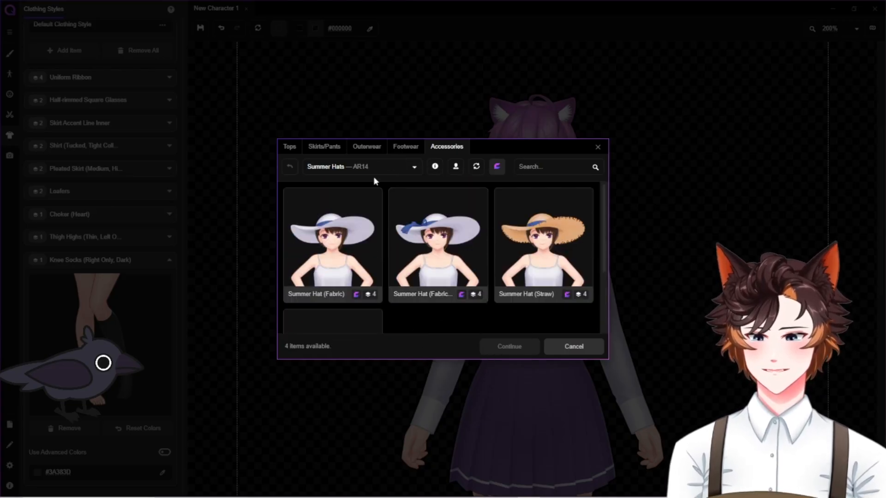
Change the character's choker to Choker (Cat) from the Expanded Jewelries accessories
click(414, 168)
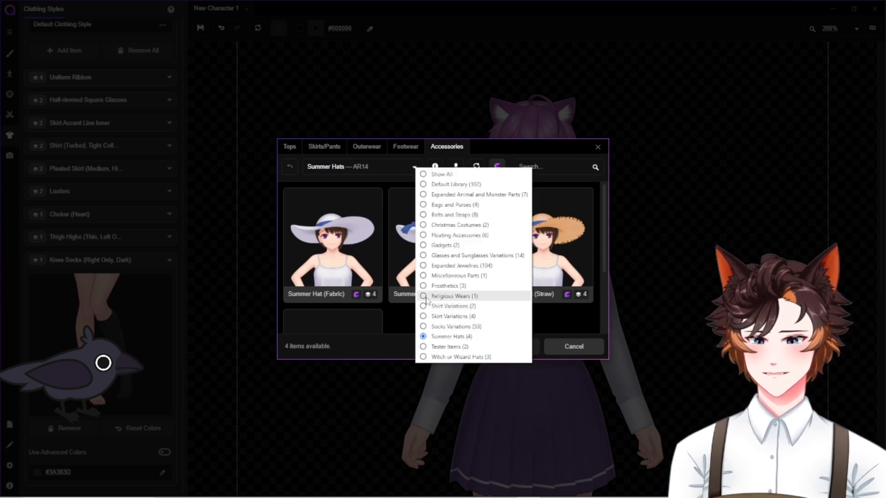
click(426, 265)
scroll(479, 251, down, 1)
scroll(475, 247, up, 1)
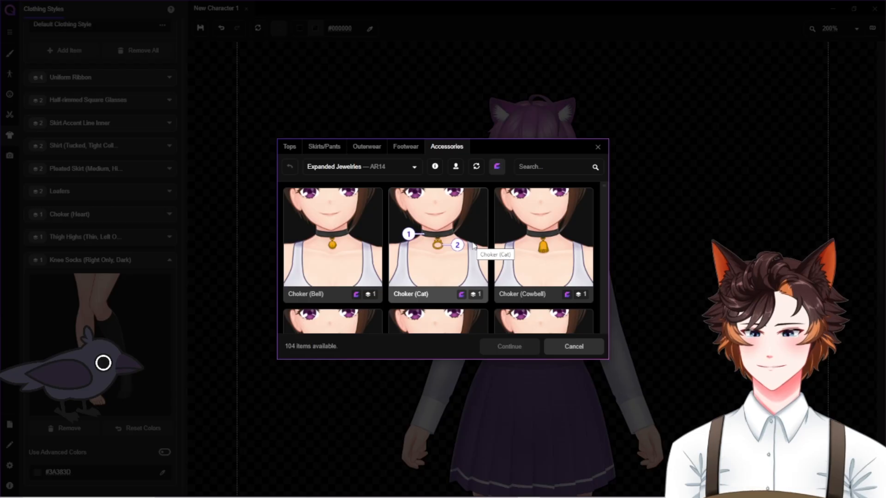
click(473, 245)
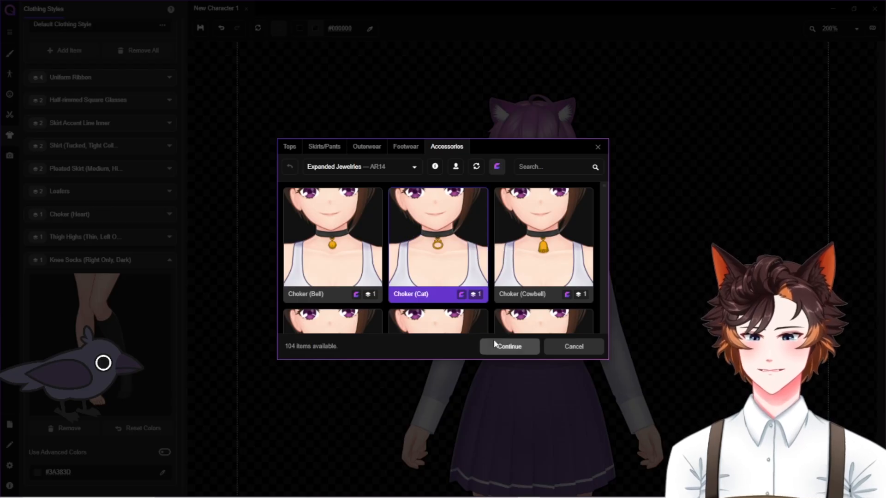
click(498, 348)
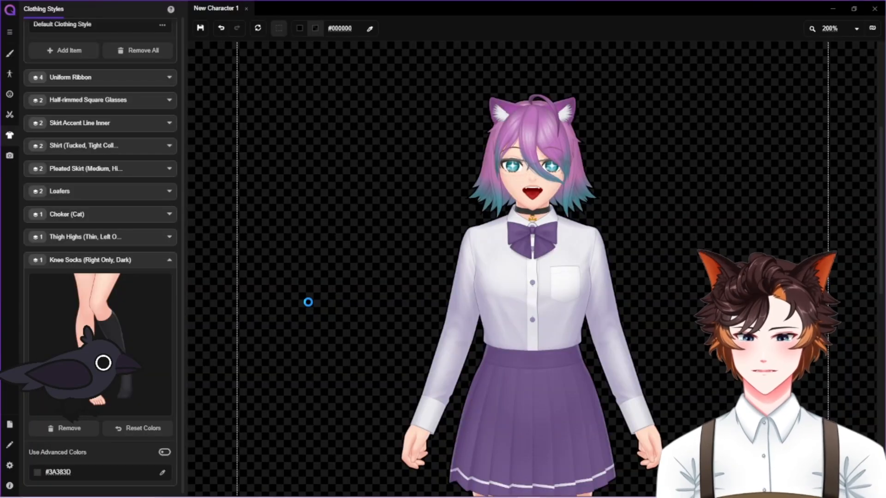
Look over the character's outfit from the skirt down to the socks and loafers
mouse_move(463, 477)
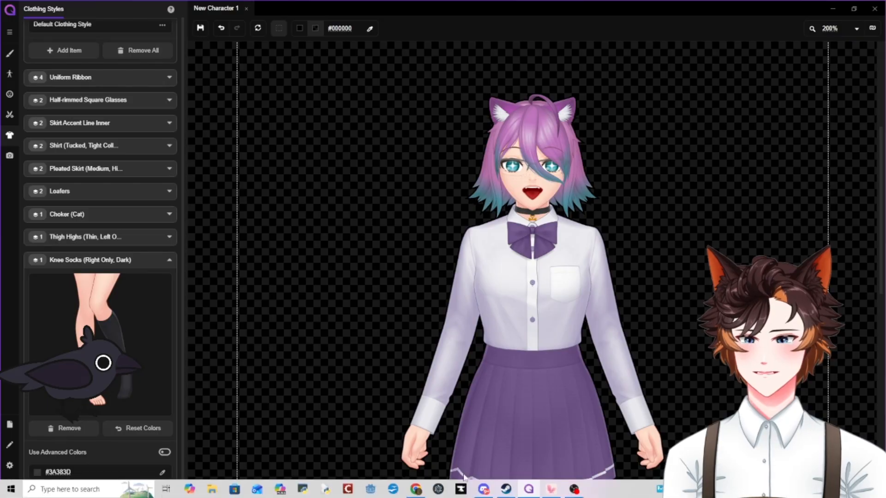
mouse_move(549, 490)
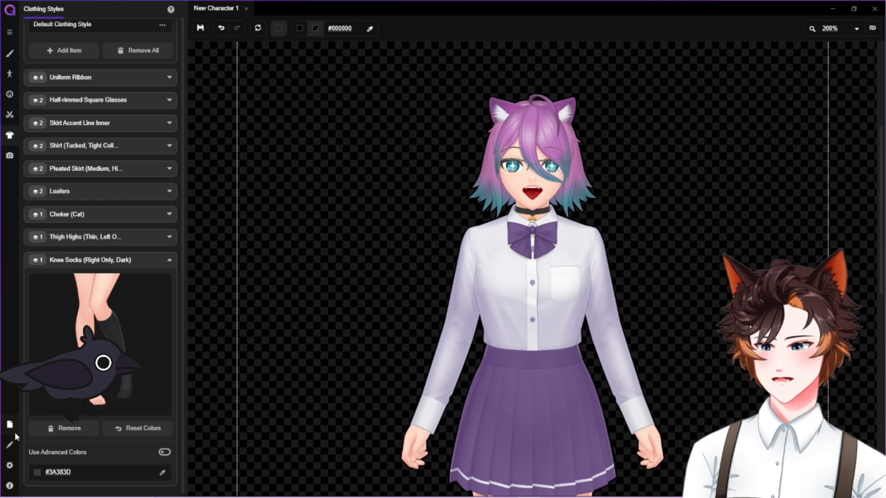
scroll(511, 281, down, 6)
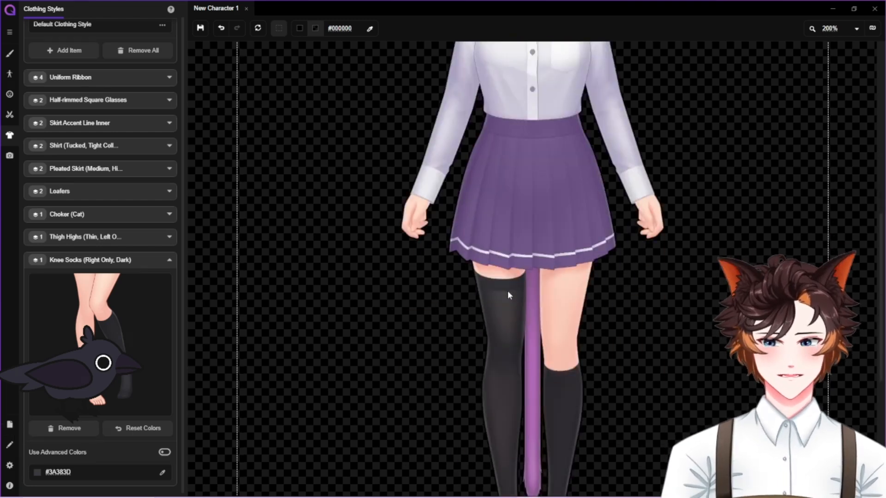
scroll(508, 290, up, 3)
scroll(510, 301, down, 3)
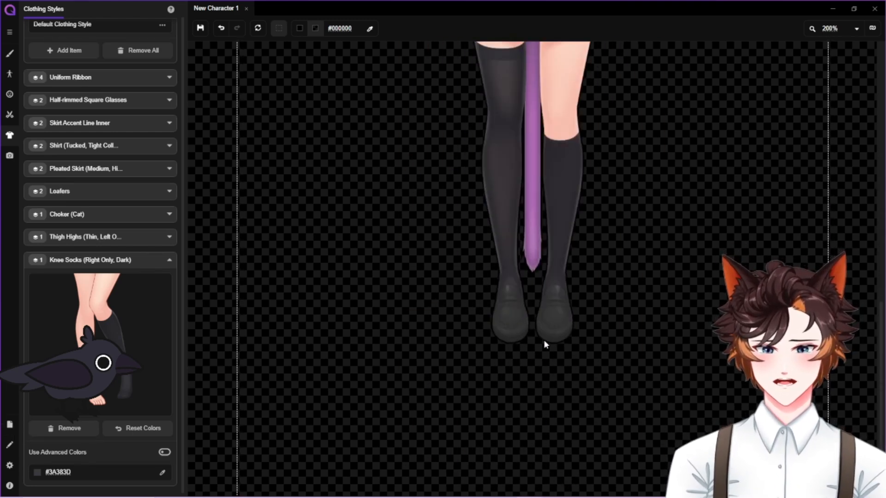
scroll(546, 333, up, 3)
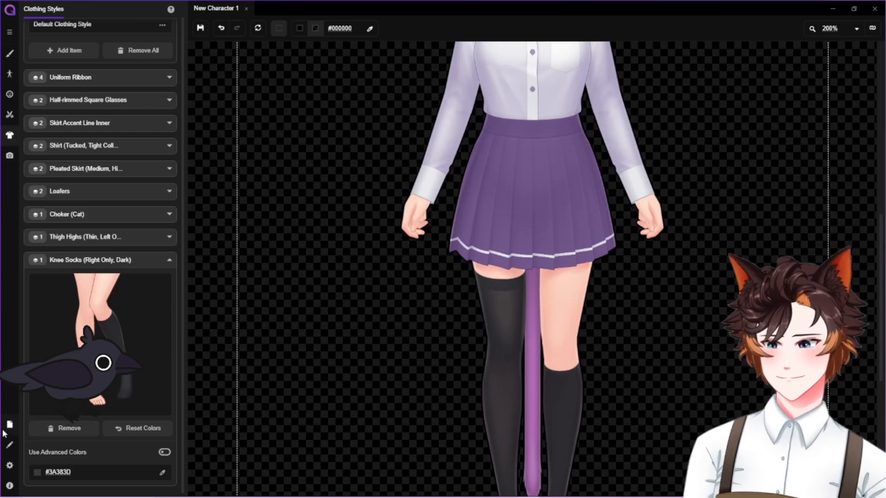
Review the Rigged Output list in the export settings to check that every character part is rigged
click(9, 424)
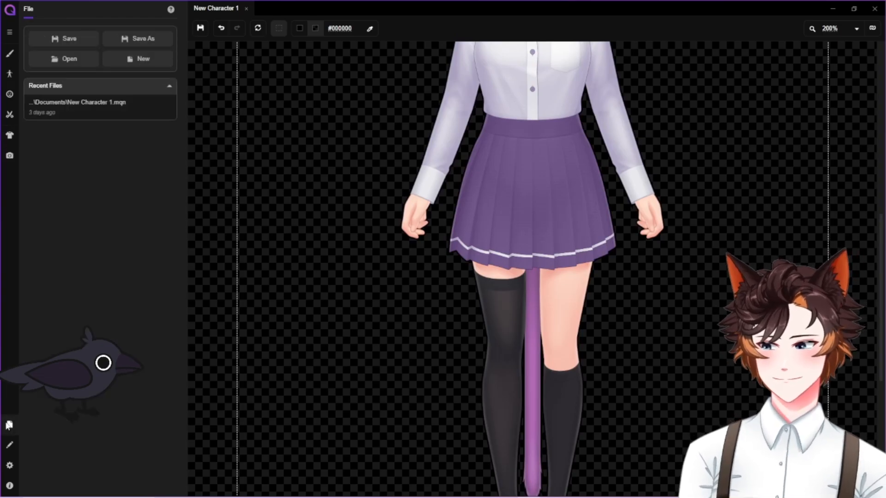
click(9, 164)
scroll(74, 364, down, 15)
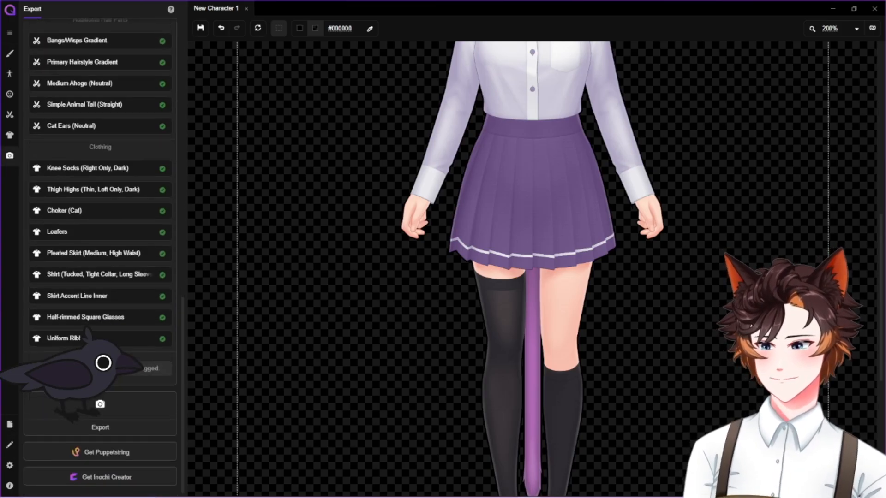
scroll(134, 322, up, 12)
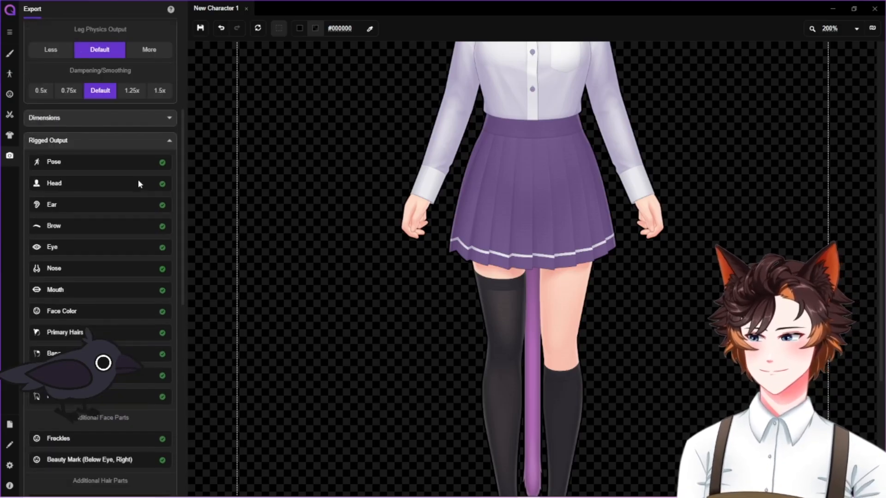
scroll(98, 256, down, 10)
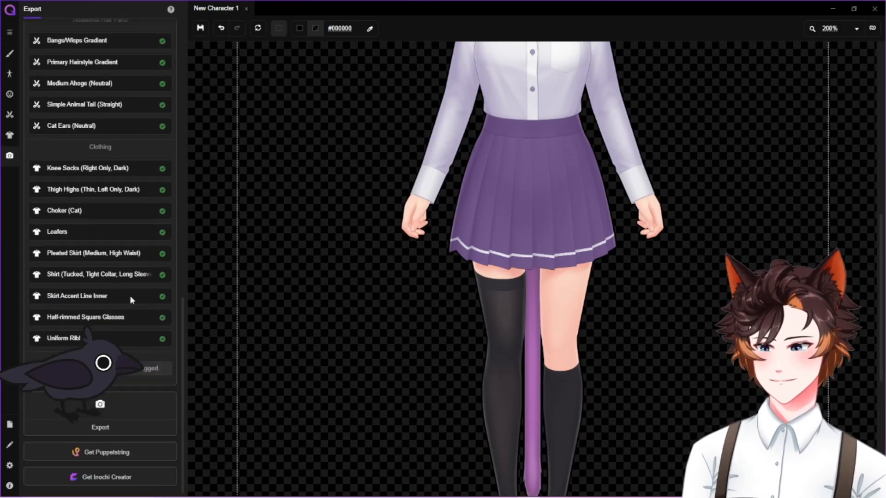
Export the rigged character to the Documents folder as an Inochi Creator file named Luna
click(126, 408)
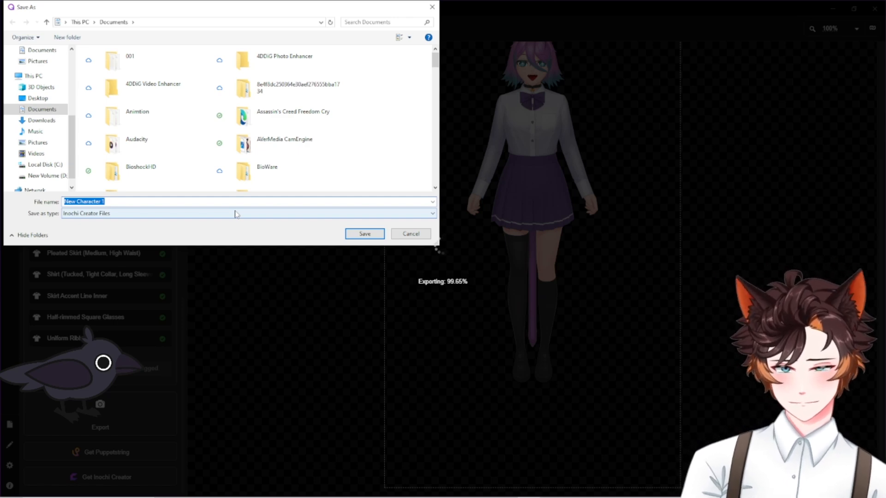
click(235, 213)
click(236, 212)
text(Luna)
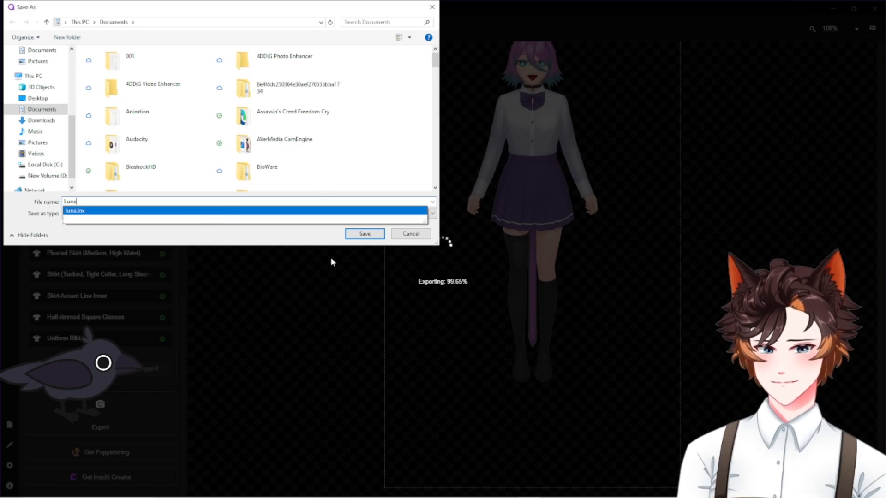
click(364, 233)
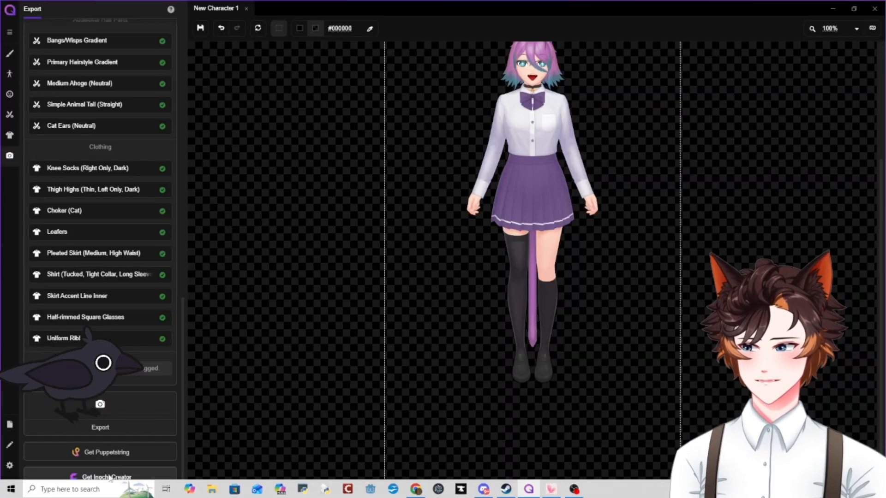
Launch Puppetstring VTuber Tracking and load the luna.inx model file from the Documents folder into its model viewer
click(92, 490)
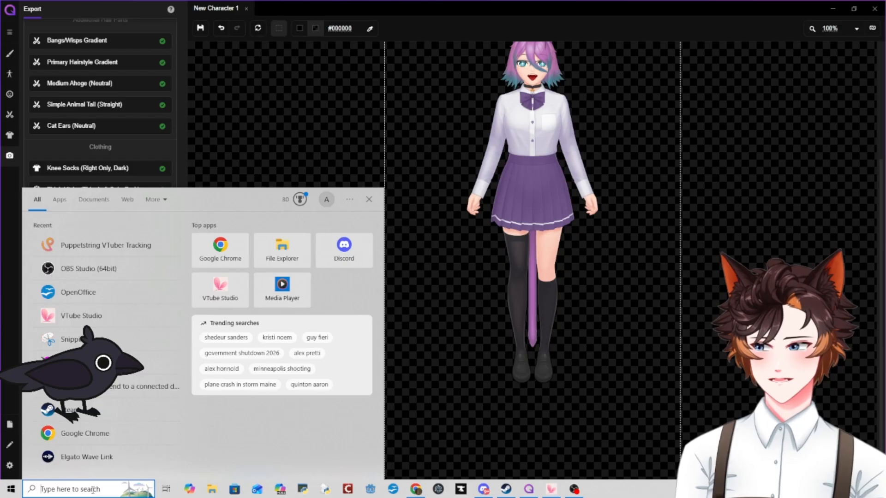
click(84, 249)
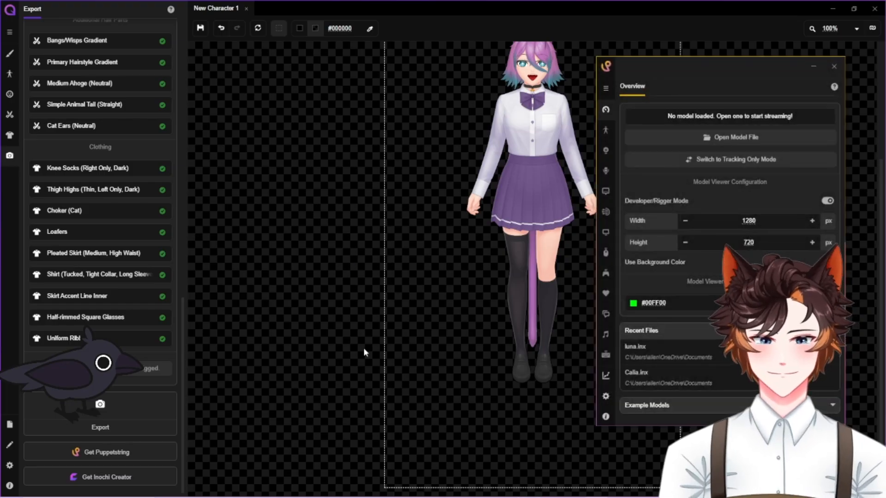
click(682, 135)
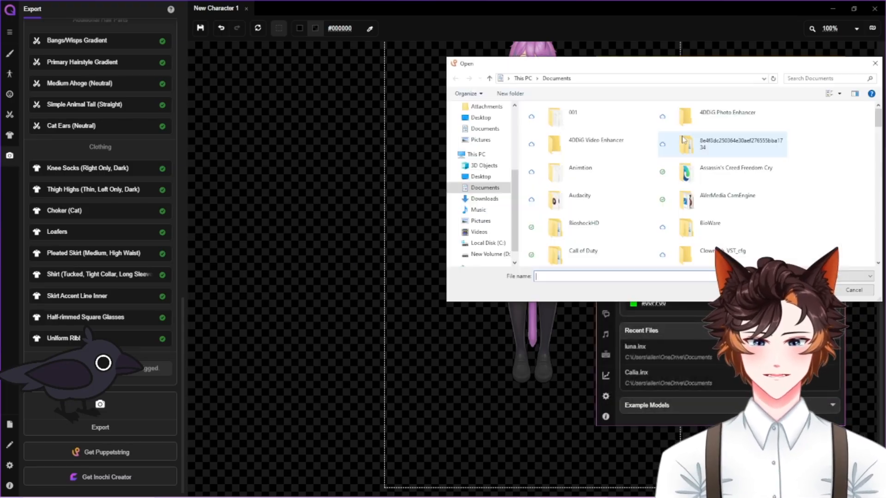
scroll(734, 152, down, 5)
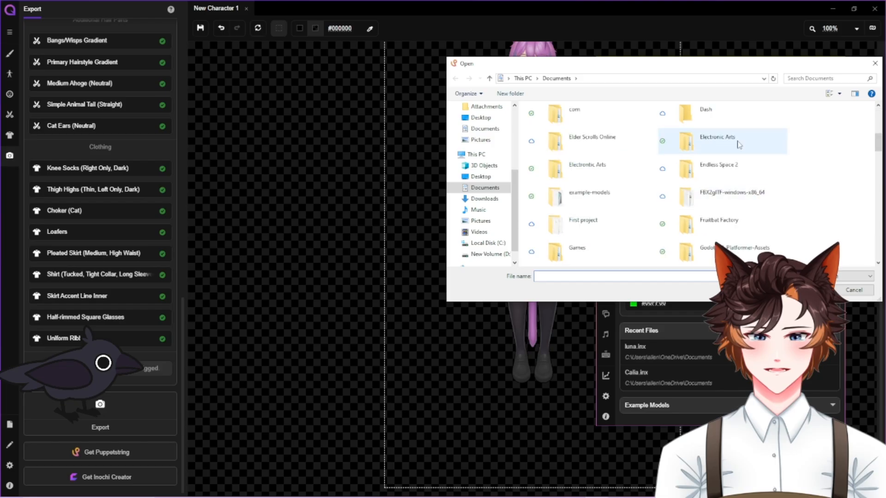
scroll(733, 154, down, 5)
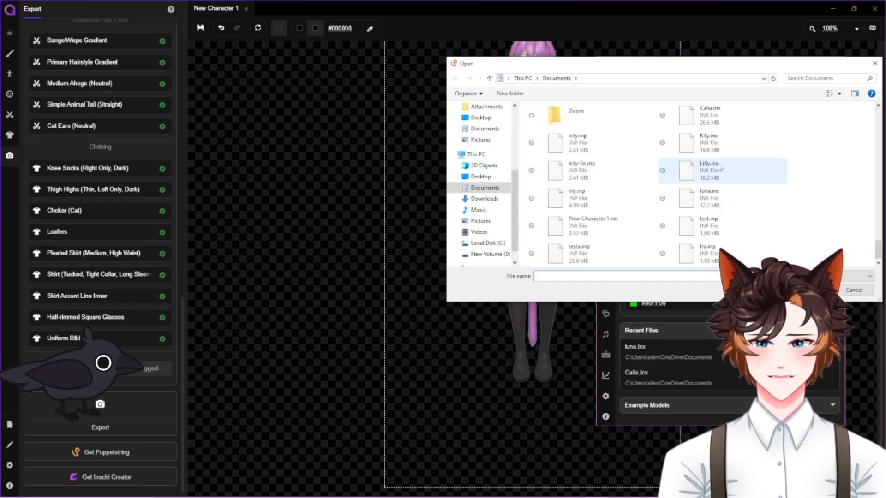
click(725, 206)
click(811, 290)
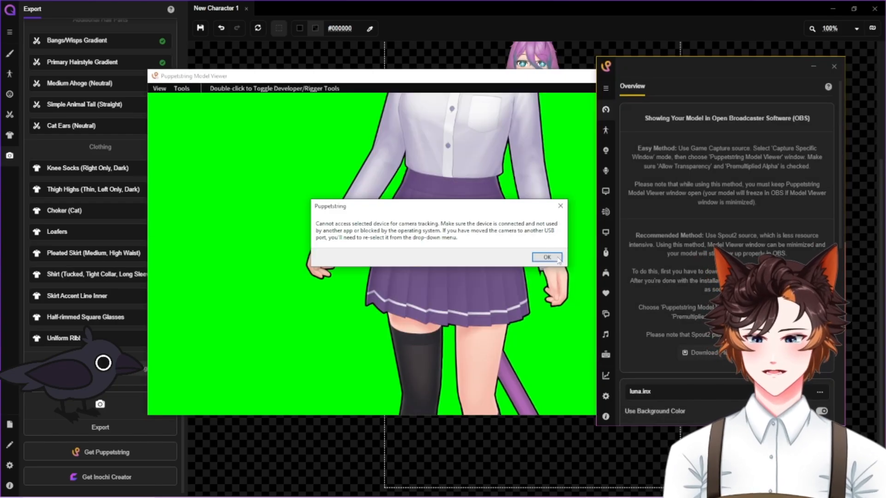
click(552, 257)
click(549, 257)
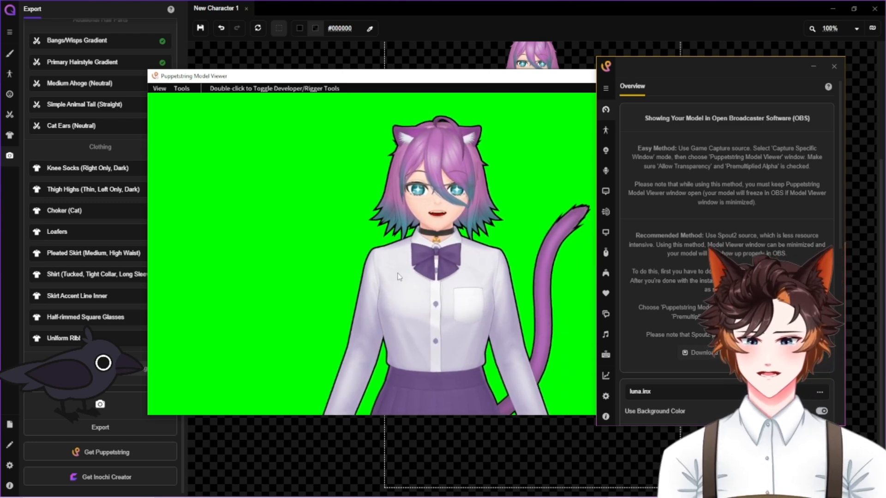
mouse_move(604, 497)
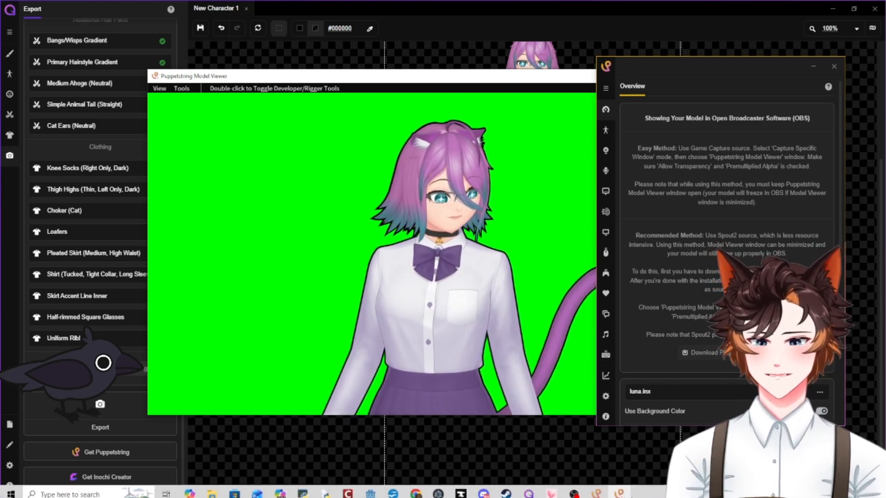